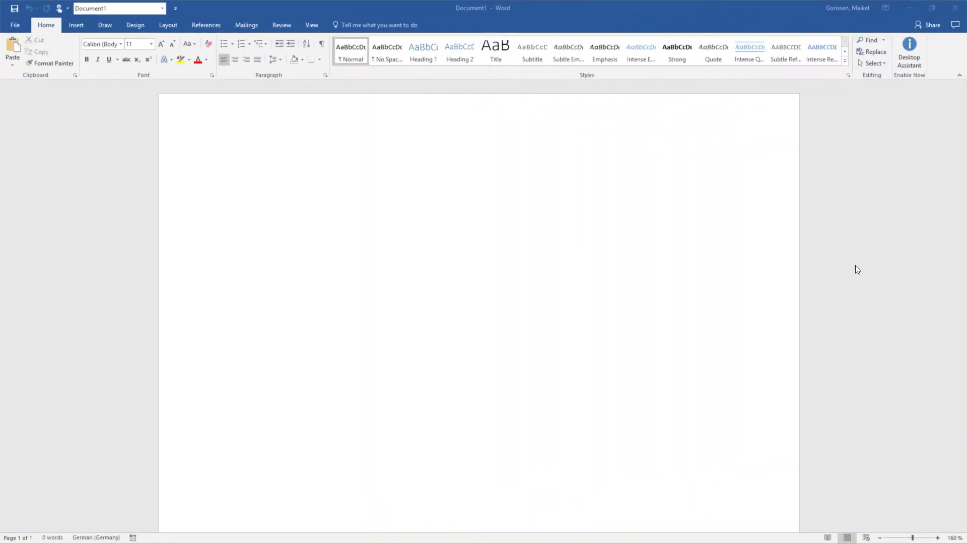
Turn on Desktop Assistant from the Home ribbon, then dismiss the introduction e-learning and welcome greeting.
left_click(908, 48)
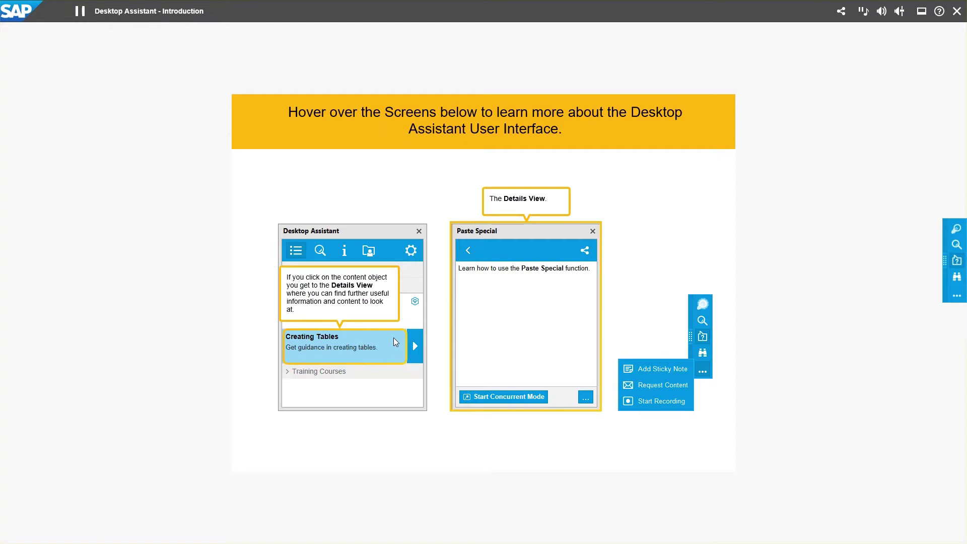
left_click(957, 10)
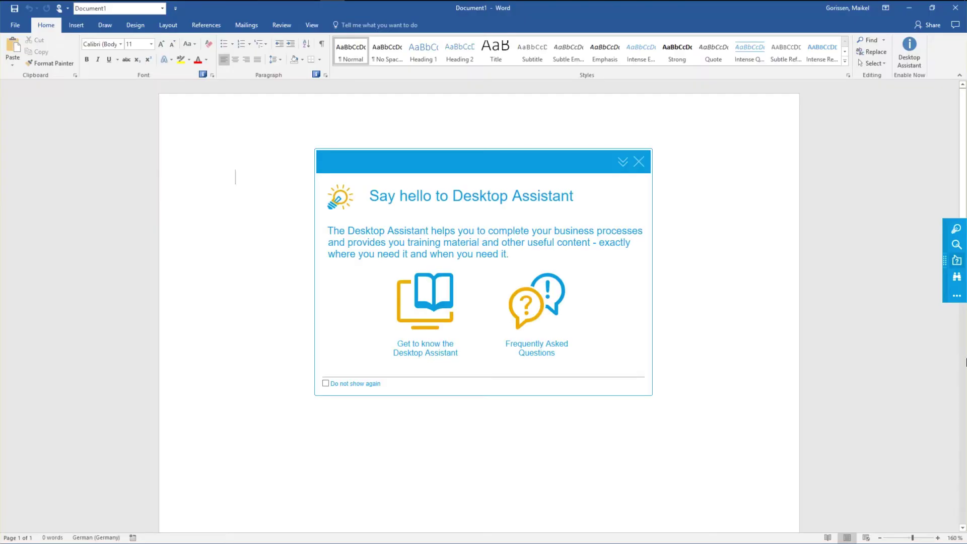
left_click(326, 384)
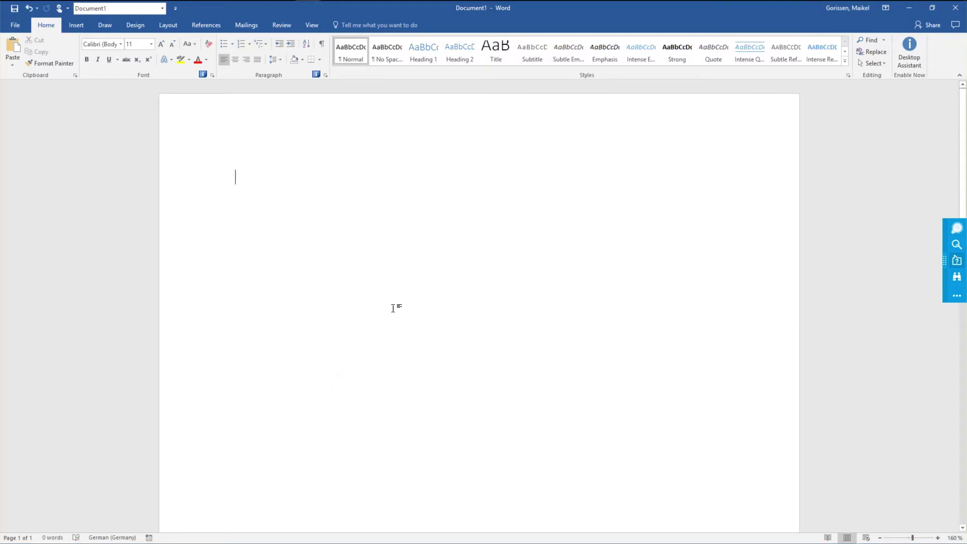
Open the assistant content panel and expand the Compliance and Training Courses groups.
left_click(955, 227)
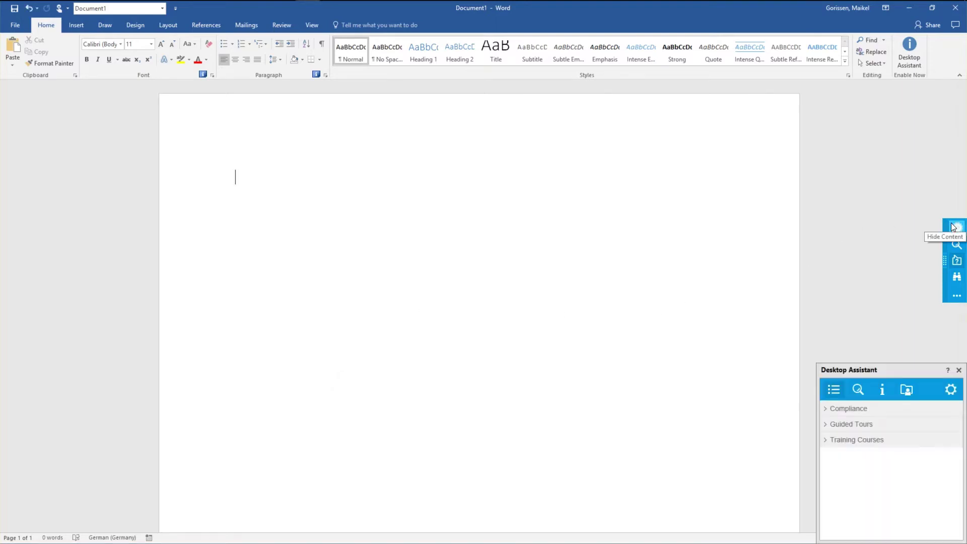
left_click(828, 412)
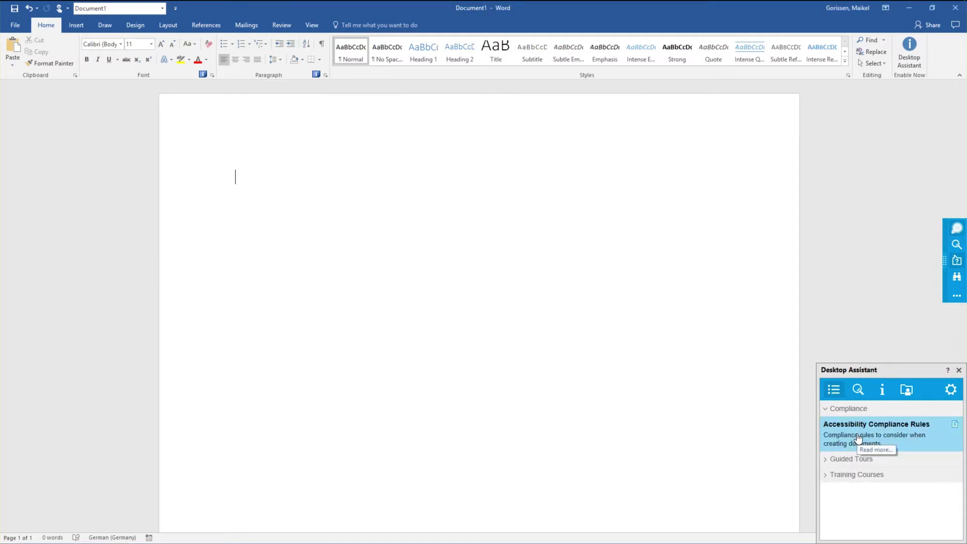
left_click(827, 476)
scroll(826, 480, "down", 2)
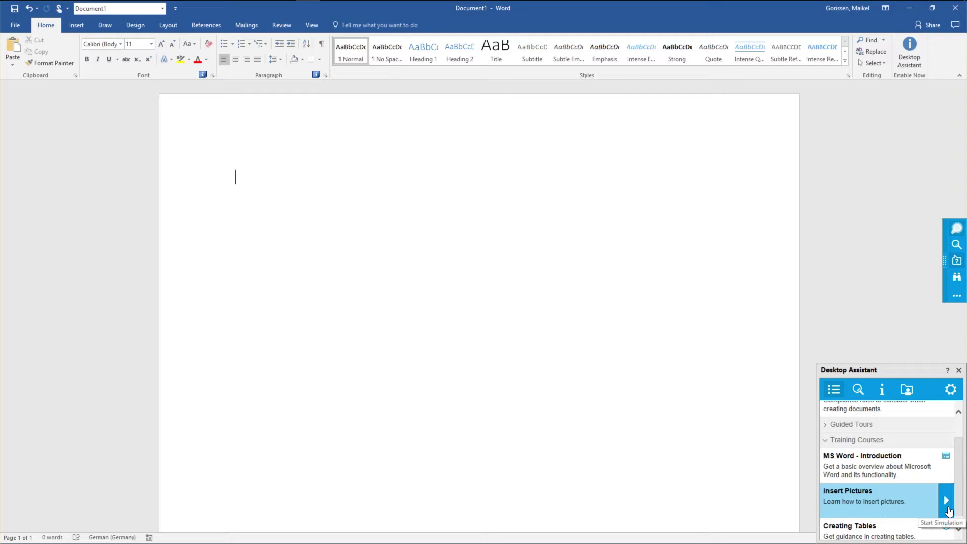
Play the Insert Pictures training simulation through Insert > Pictures to the file browser.
left_click(947, 501)
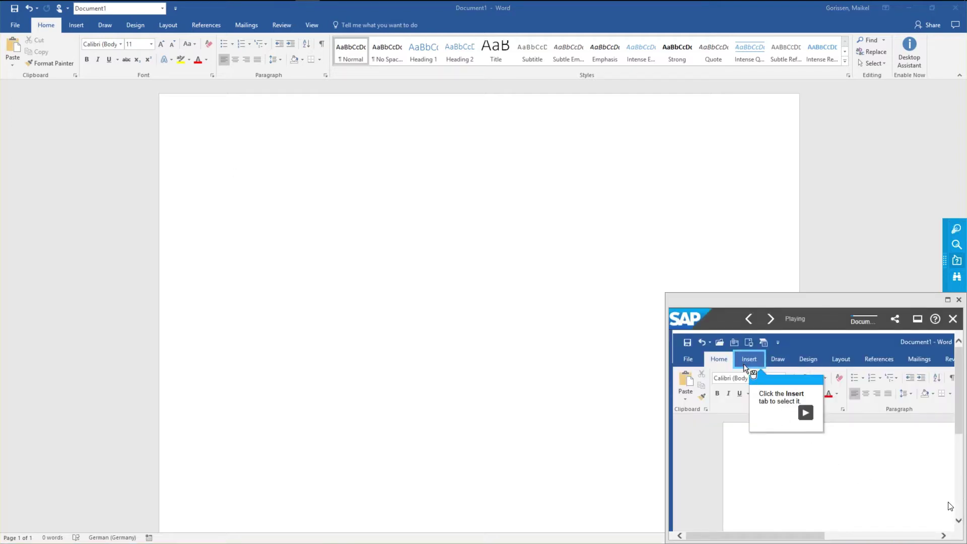
left_click(76, 27)
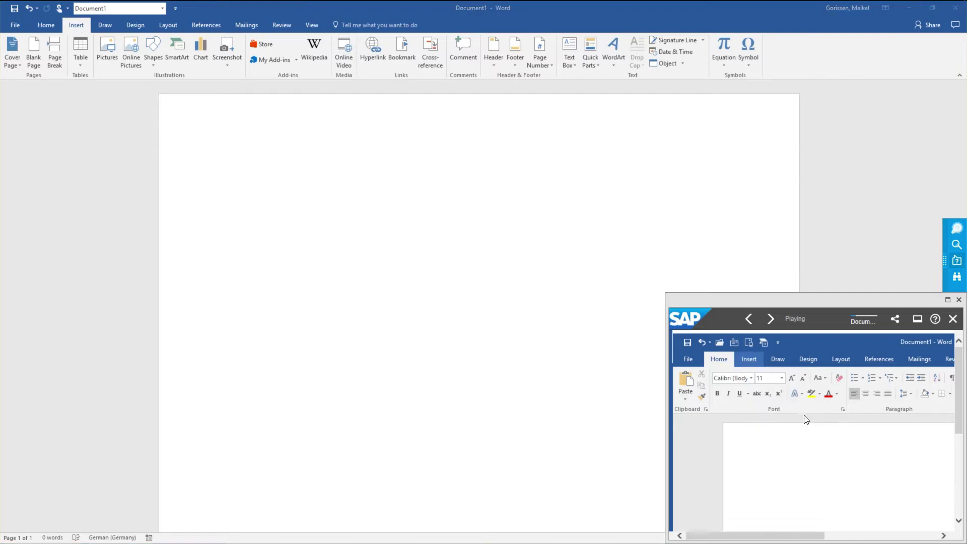
left_click(119, 61)
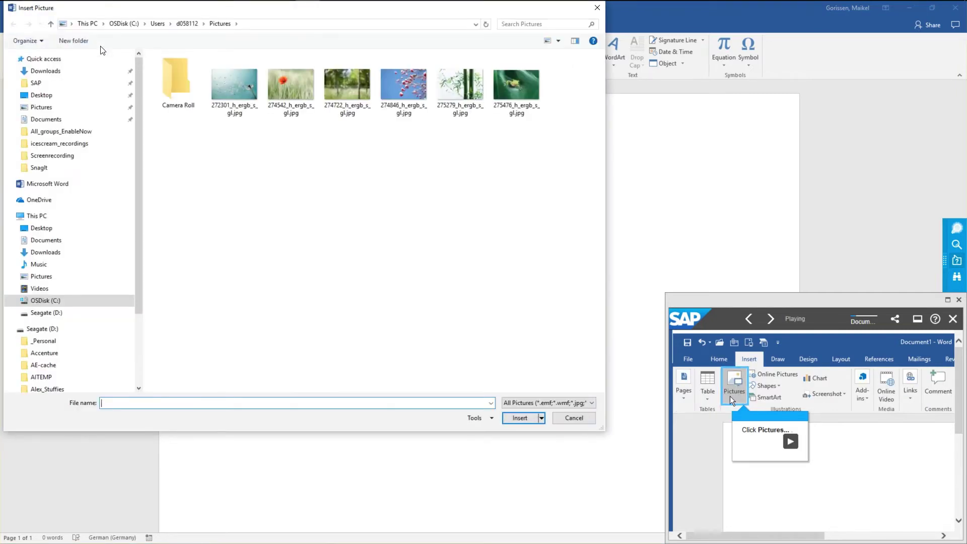
left_click(790, 442)
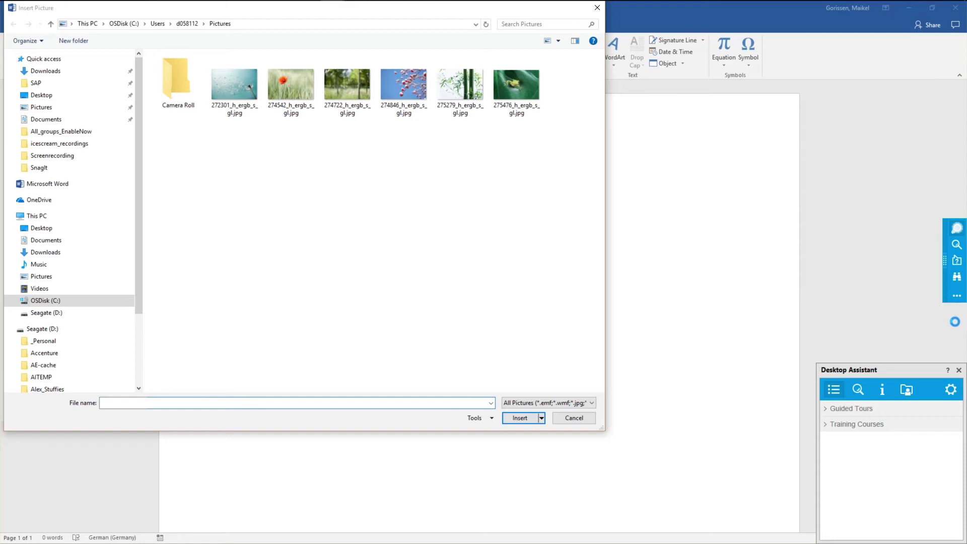
Run the Insert Pictures guided tour, inserting the photo 274722_h_ergb_s_gl.jpg.
left_click(827, 409)
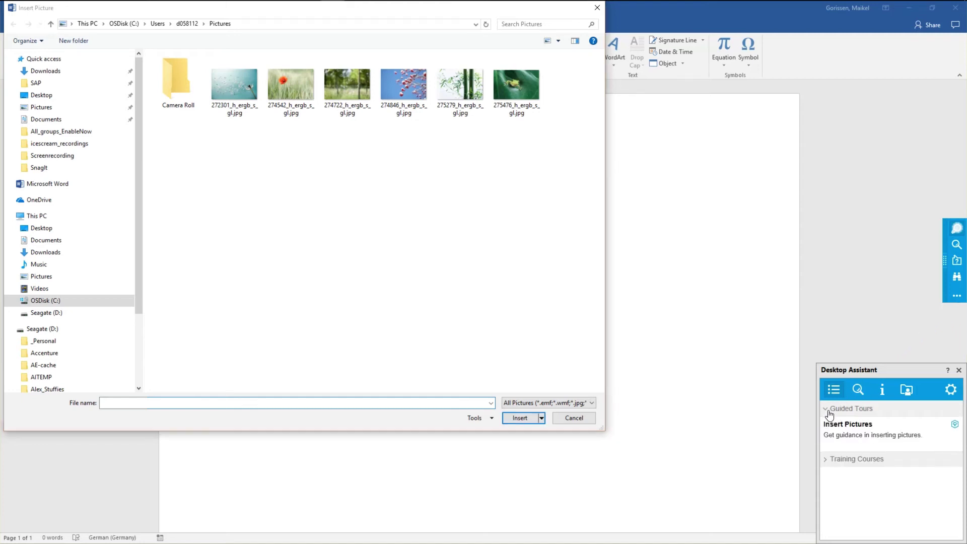
mouse_move(884, 432)
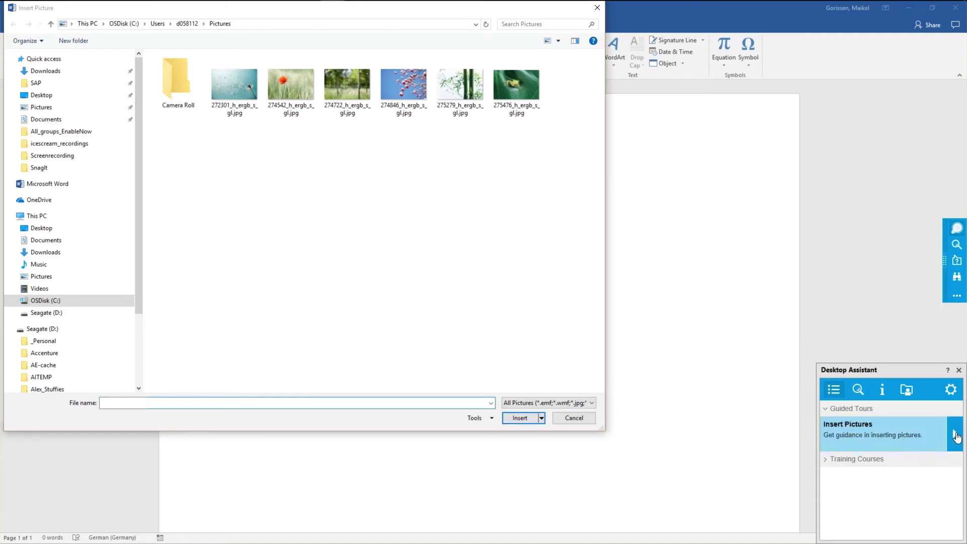
left_click(956, 436)
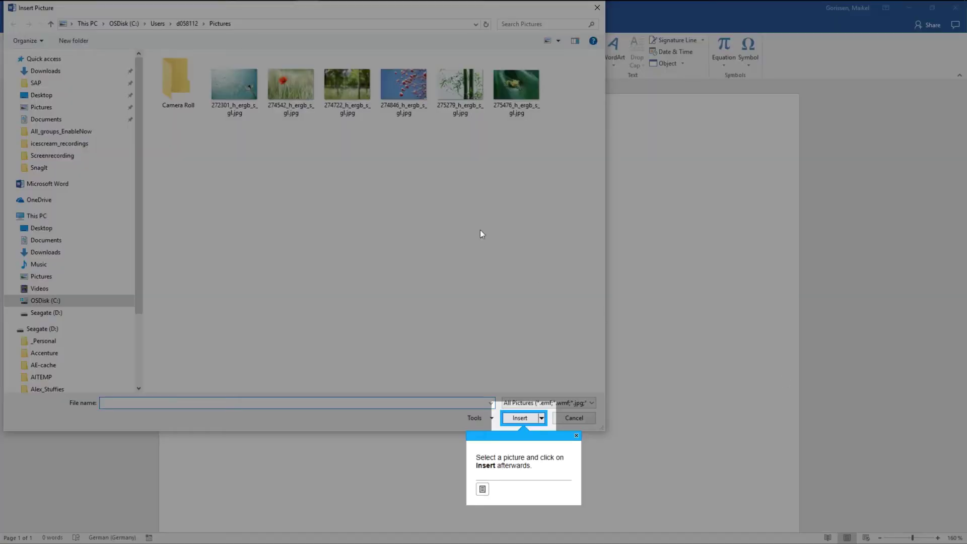
left_click(353, 88)
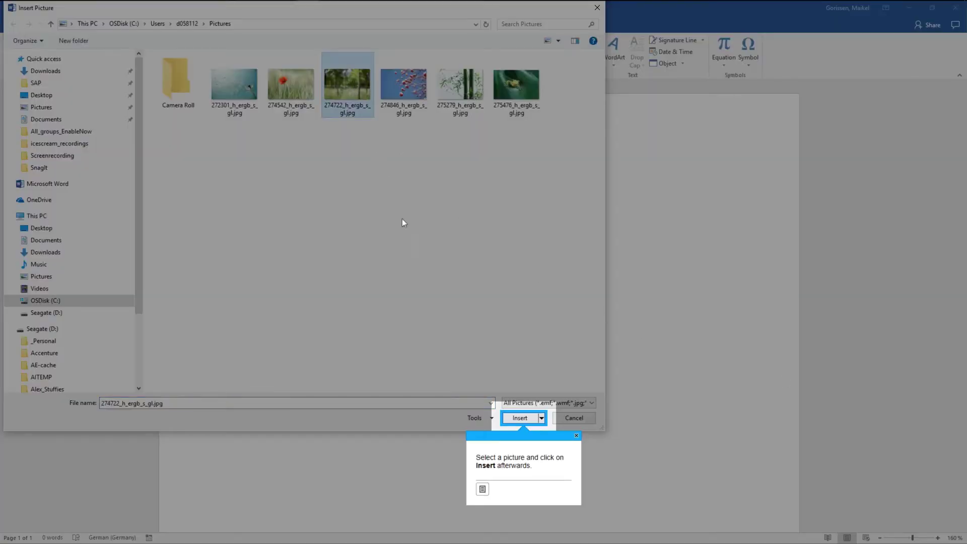
left_click(519, 419)
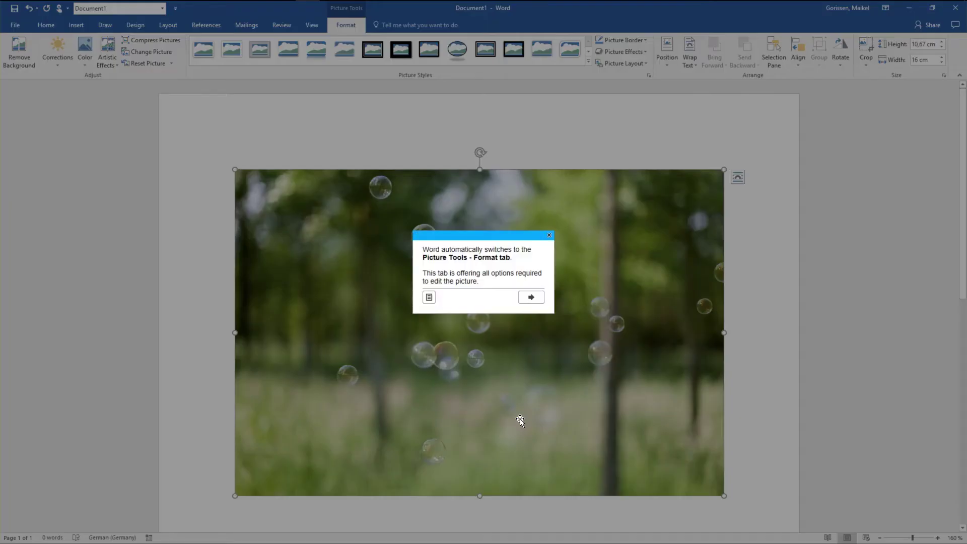
left_click(531, 298)
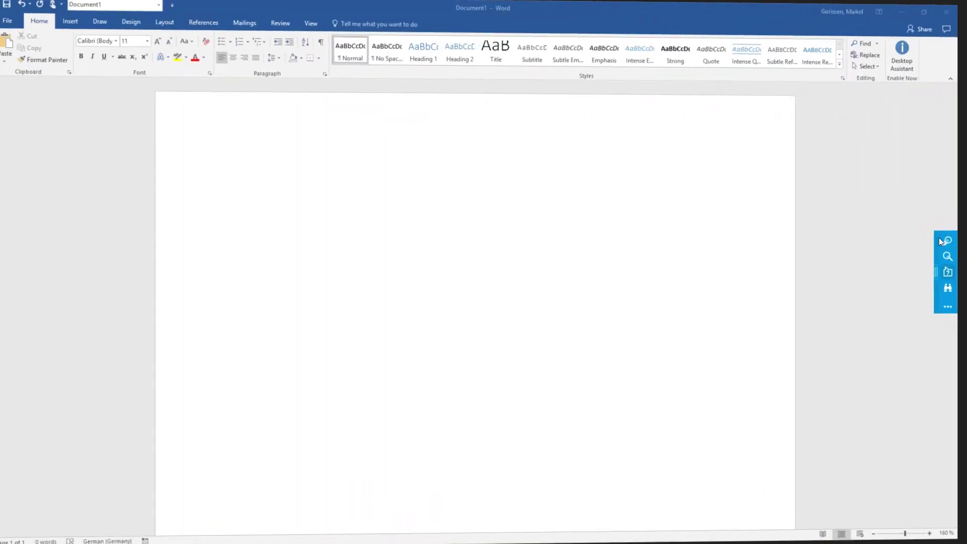
Start a new document recording from the assistant's Documents section, sizing a small top-left region.
left_click(945, 241)
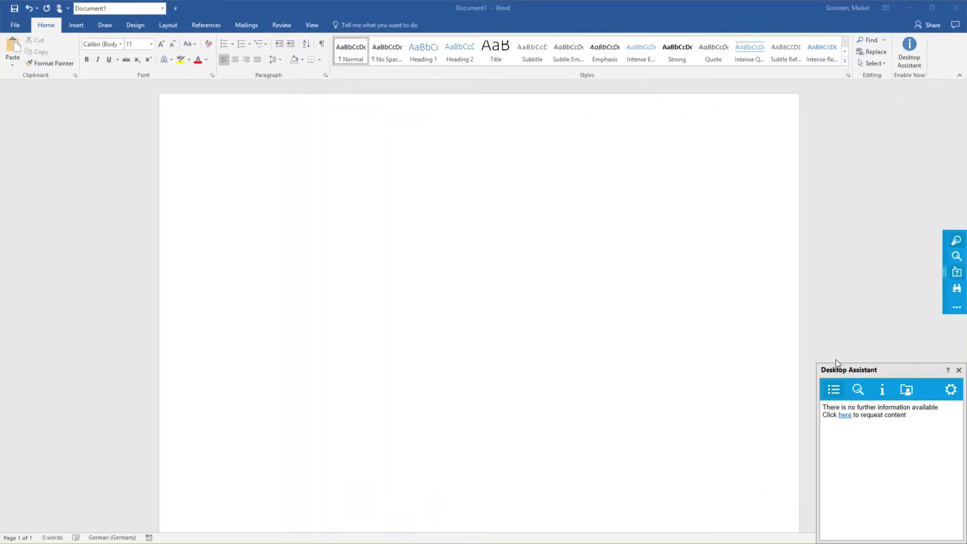
left_click(912, 388)
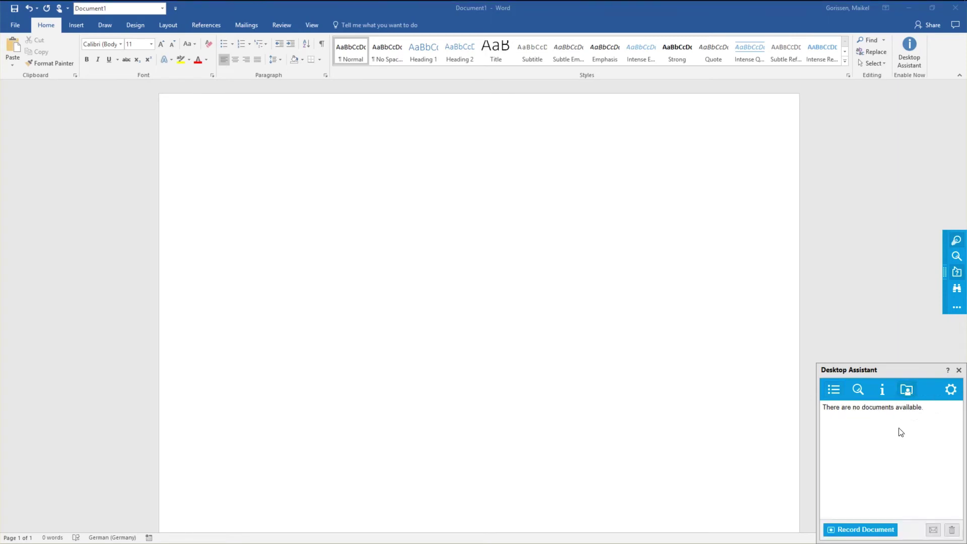
left_click(869, 529)
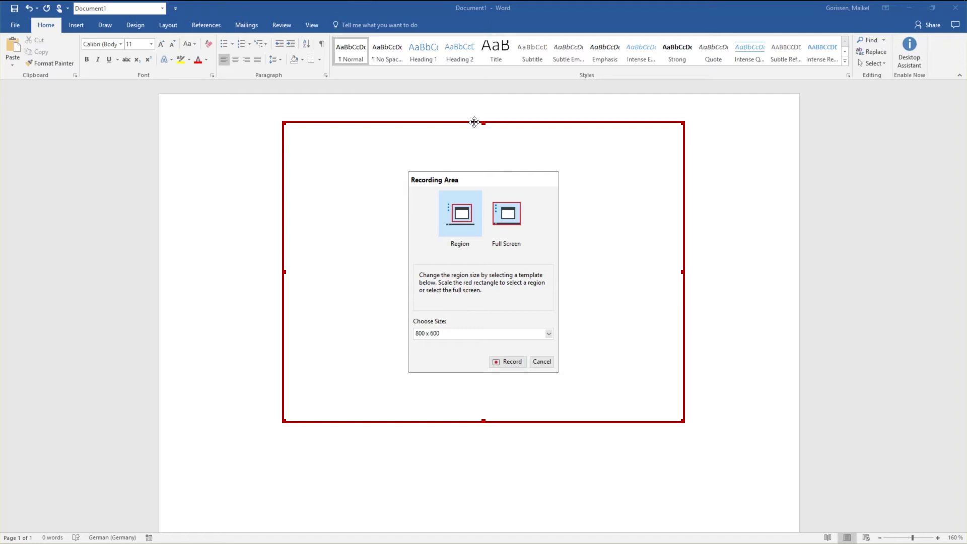
left_click_drag(482, 122, 201, 0)
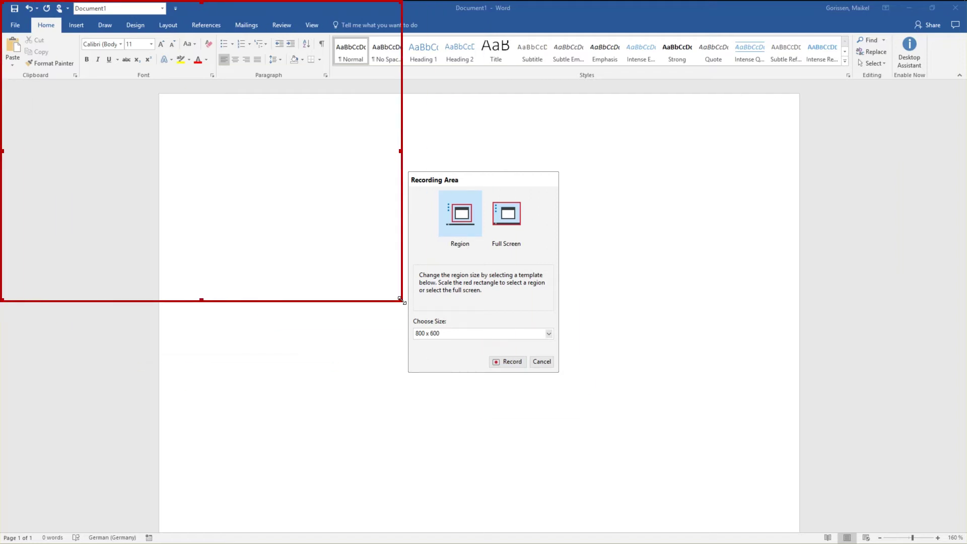
left_click_drag(402, 300, 342, 254)
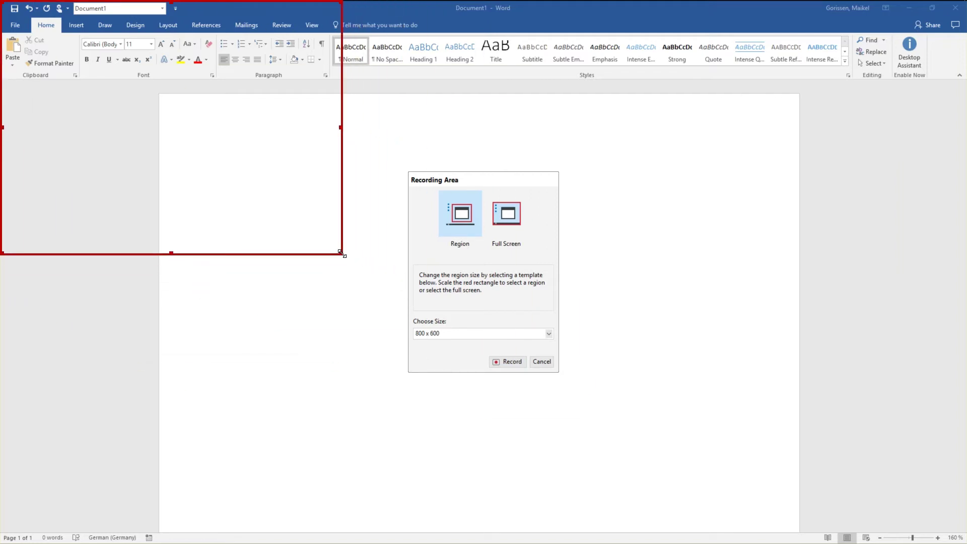
Record inserting a 5x3 table into the document via Insert > Table.
left_click(518, 360)
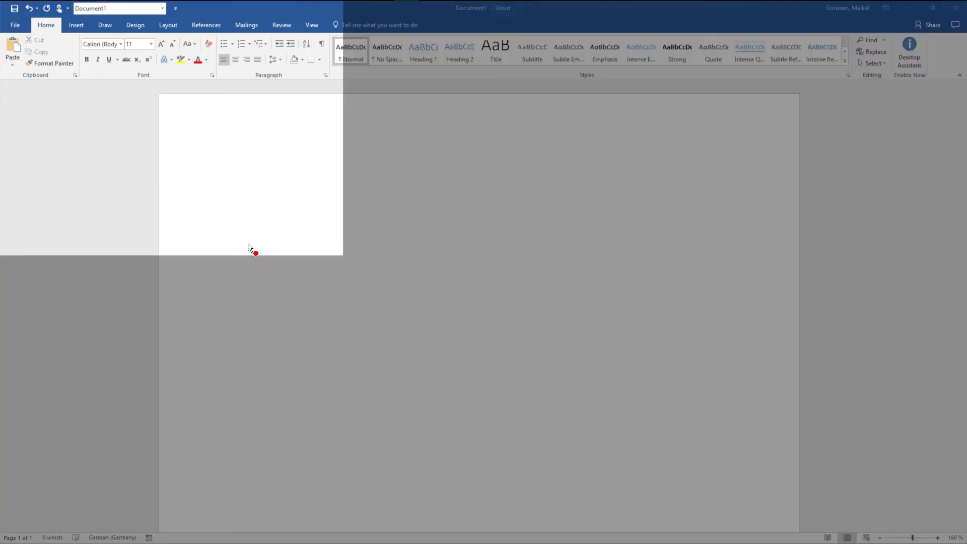
left_click(77, 25)
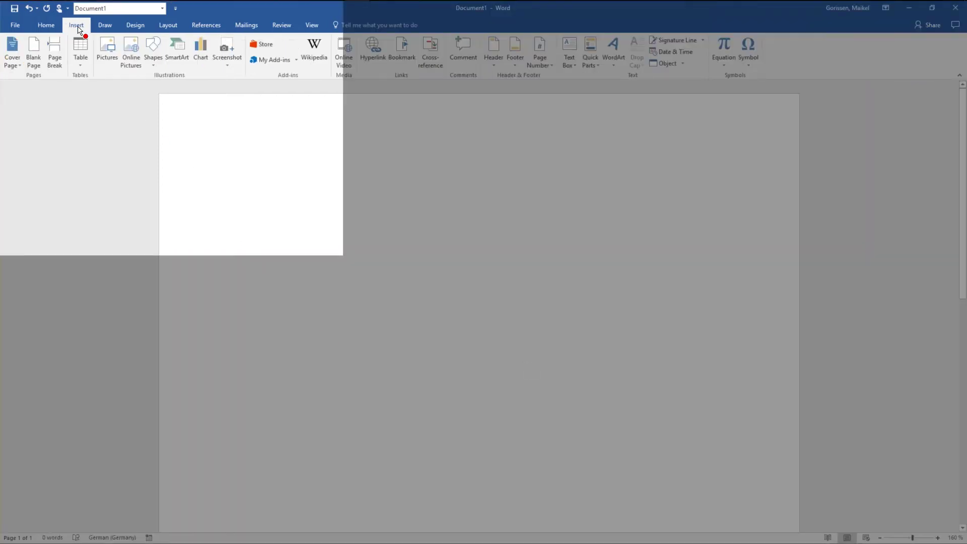
left_click(81, 52)
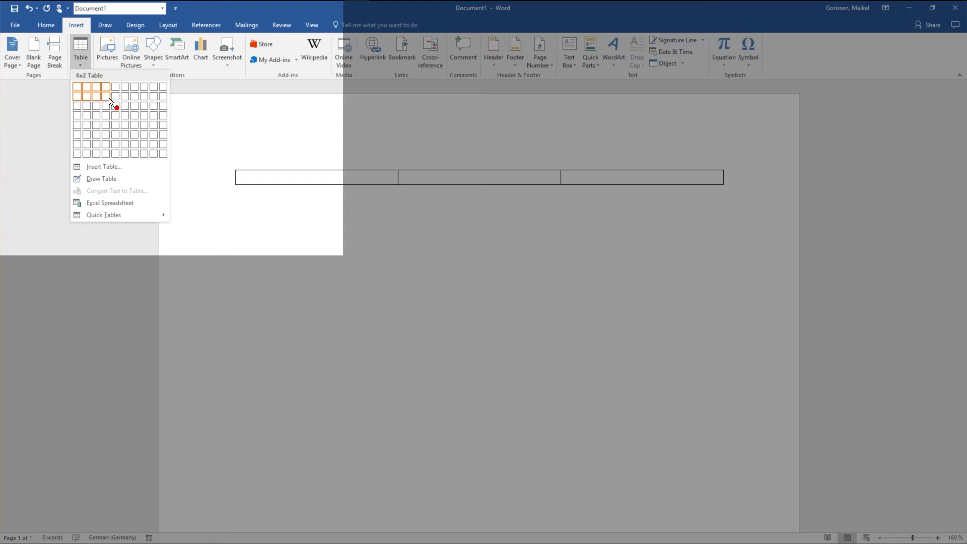
left_click(126, 112)
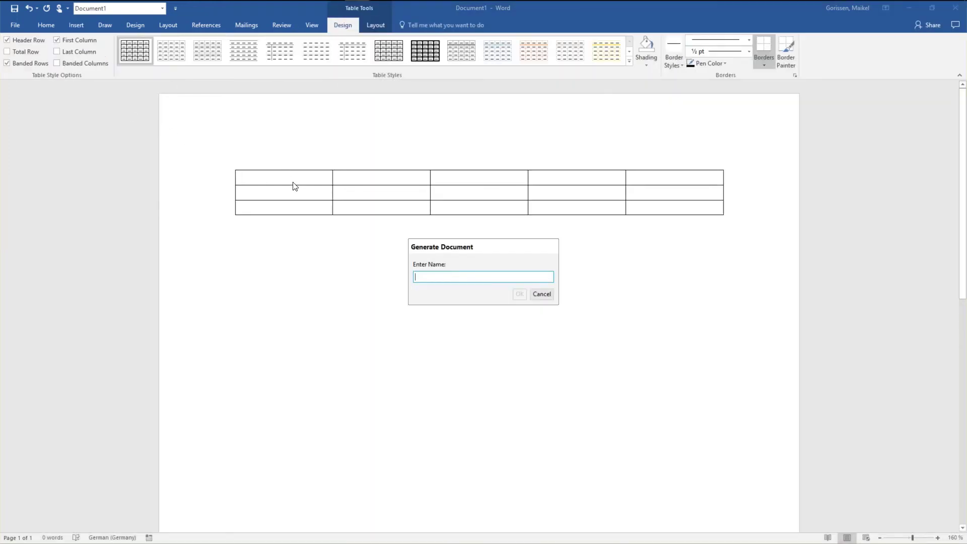
type("Insert Table")
Confirm the document name and open the generated Insert Table documentation.
left_click(519, 294)
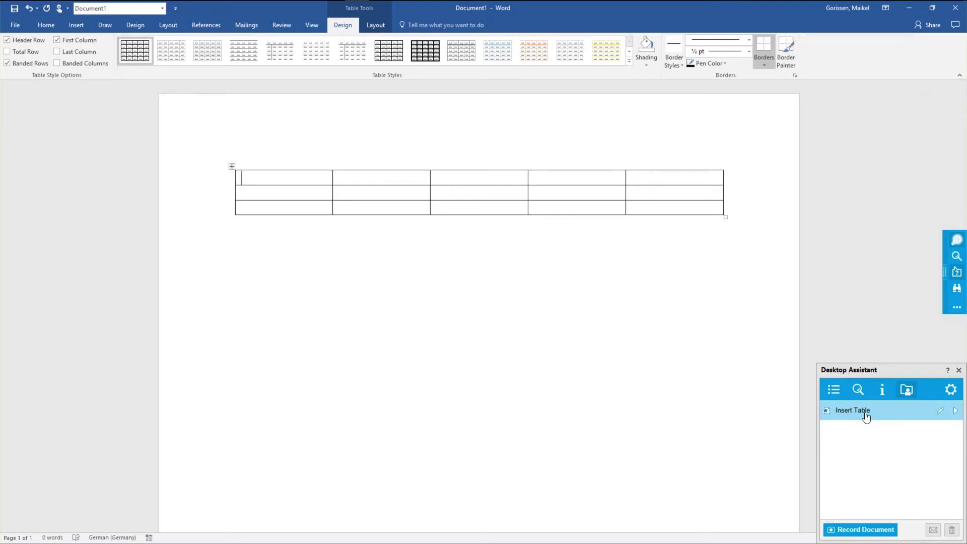
left_click(955, 410)
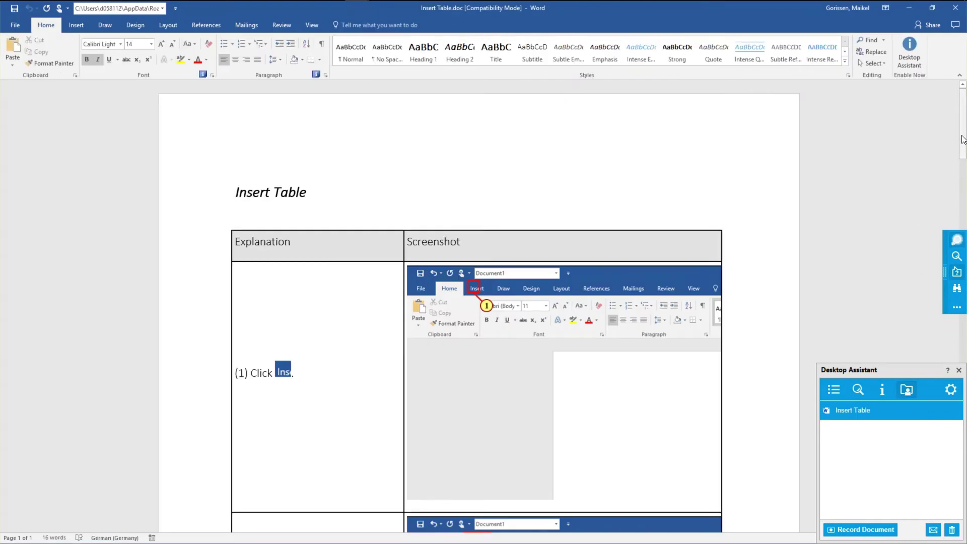
left_click_drag(962, 121, 950, 308)
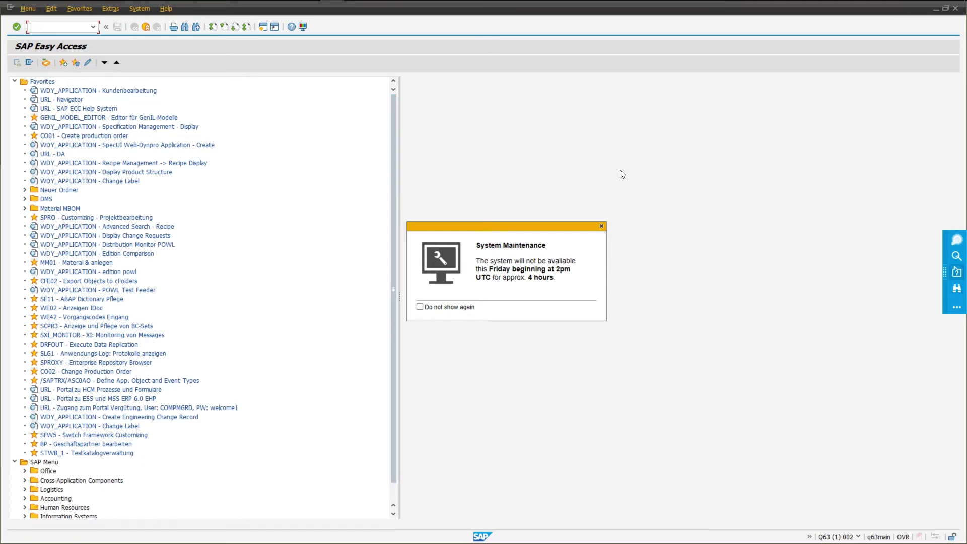
Dismiss the SAP maintenance notice and expand Guided Tours in the assistant panel.
left_click(420, 308)
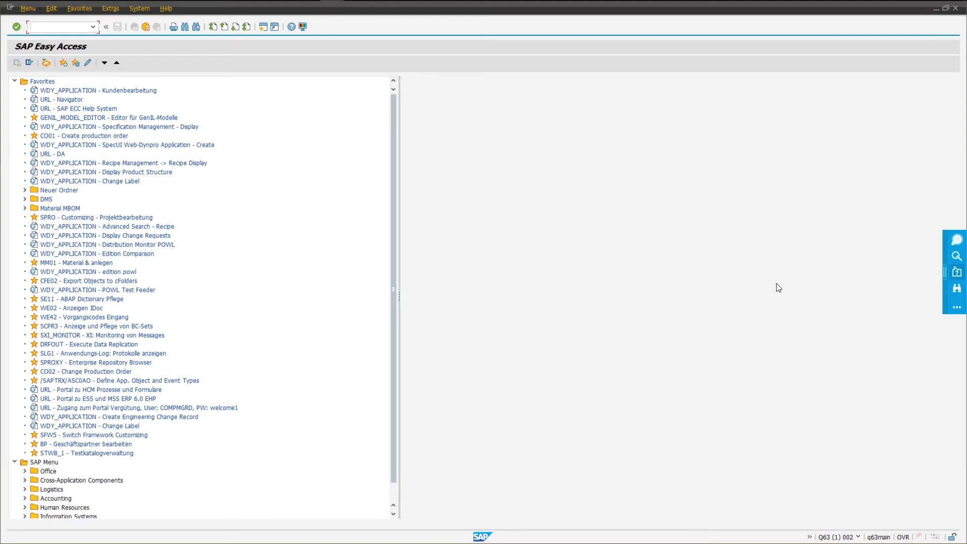
left_click(957, 240)
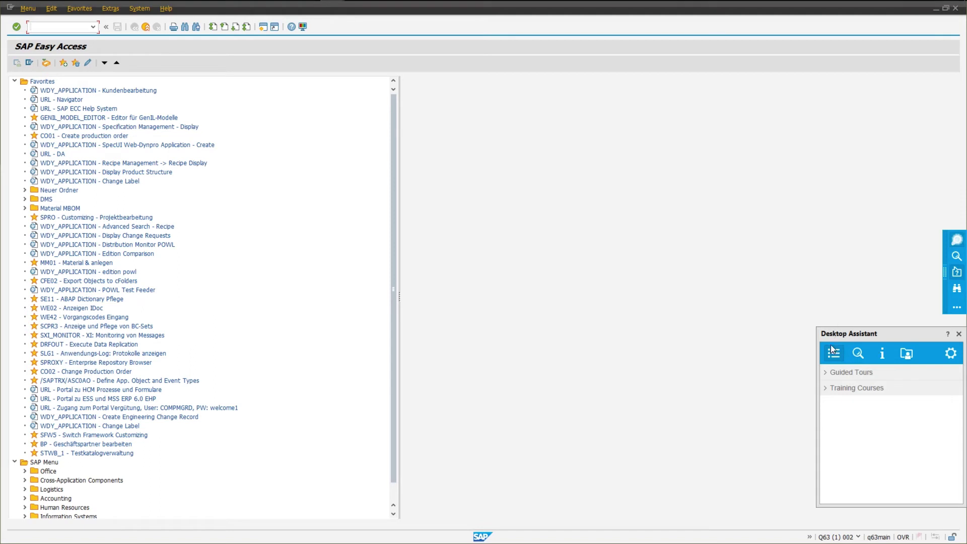
left_click(829, 373)
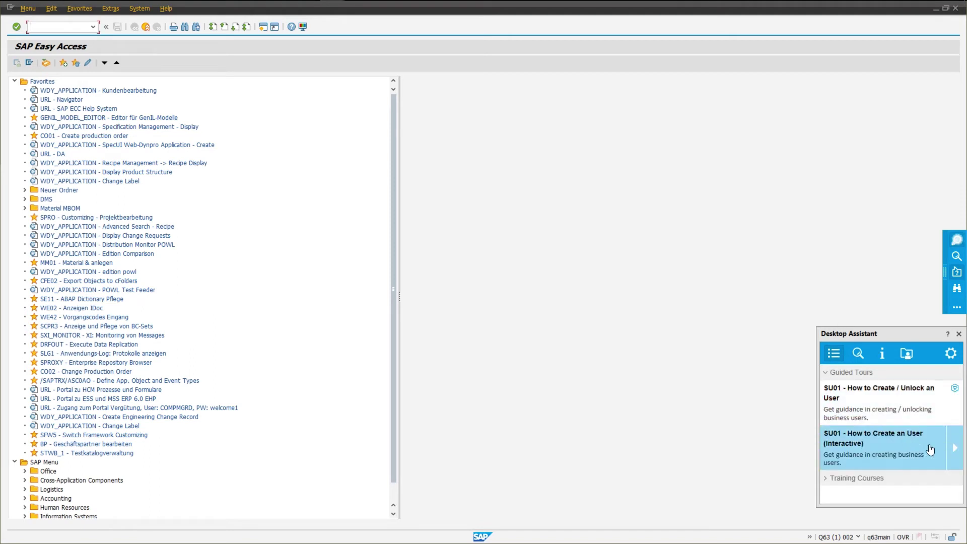
Follow the interactive SU01 create-user tour to create new user JOSEPH.
left_click(956, 451)
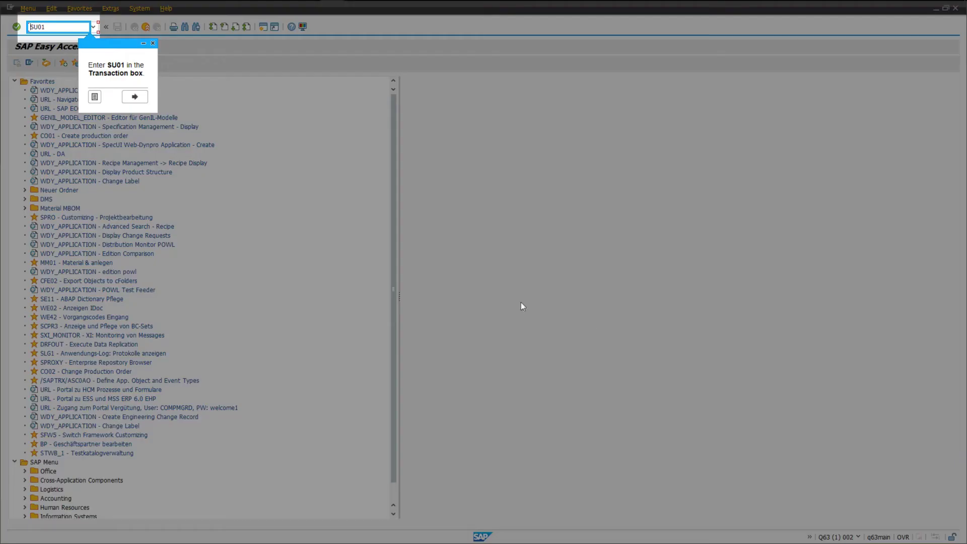
left_click(135, 98)
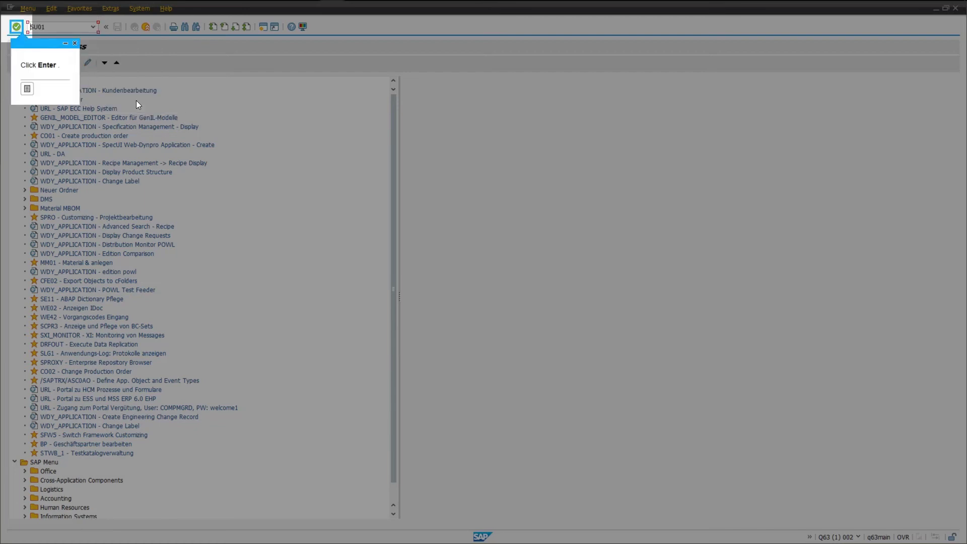
left_click(15, 27)
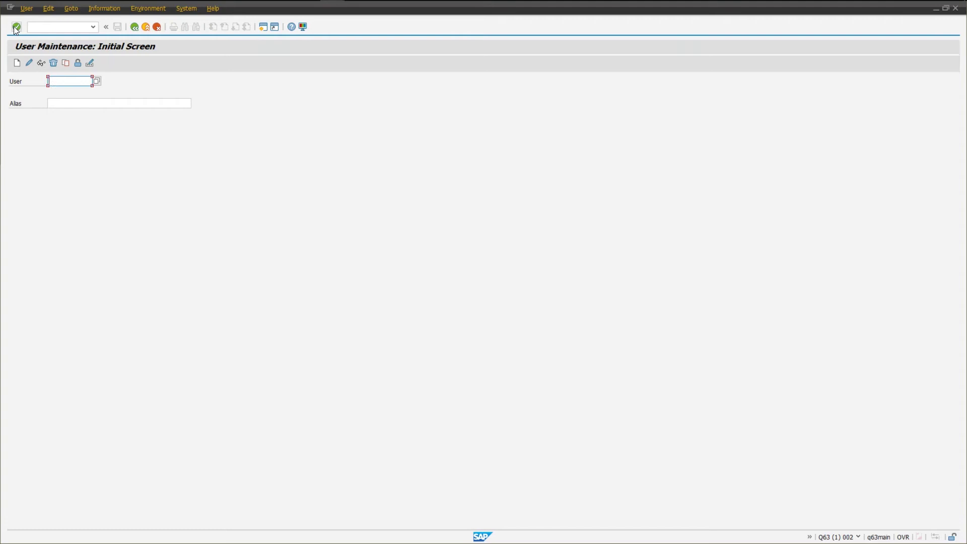
type("JOE")
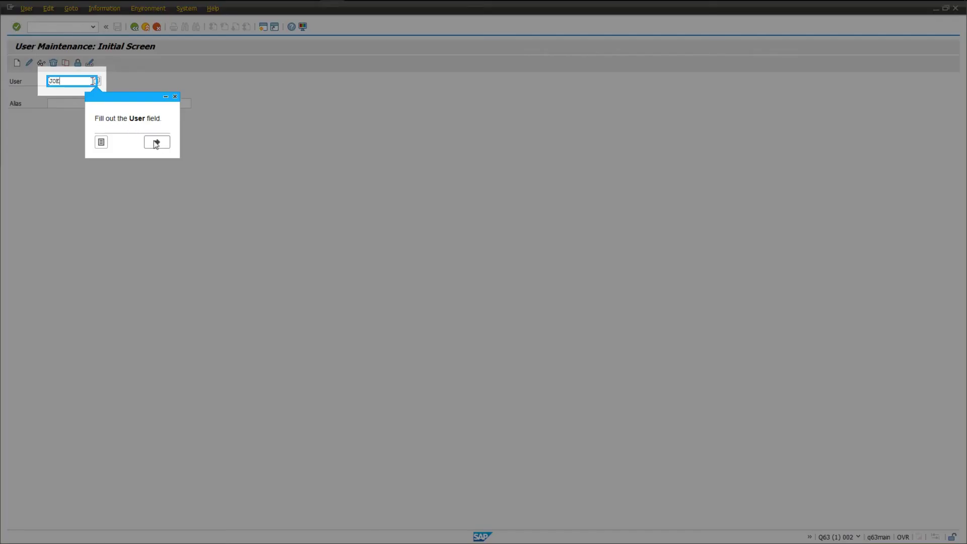
left_click(157, 142)
type("SEPH")
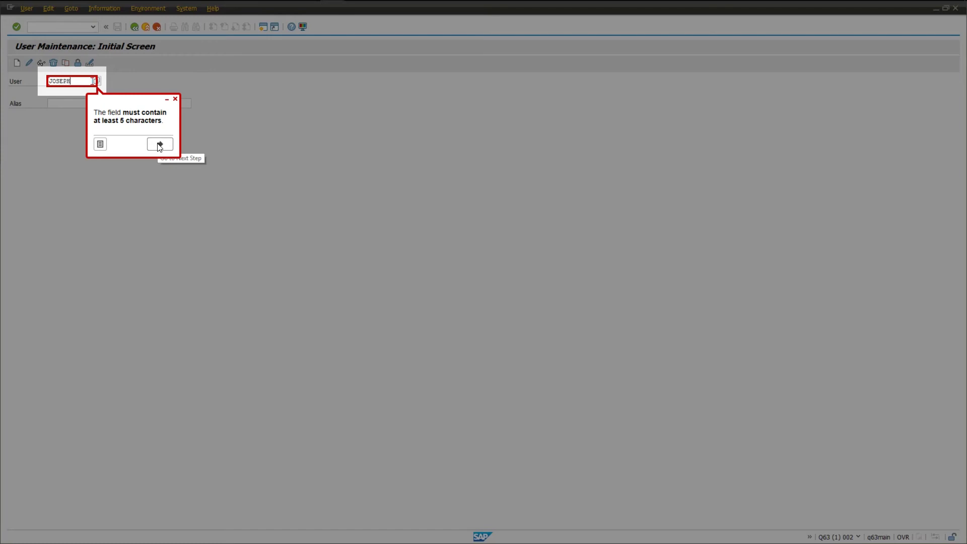
left_click(159, 145)
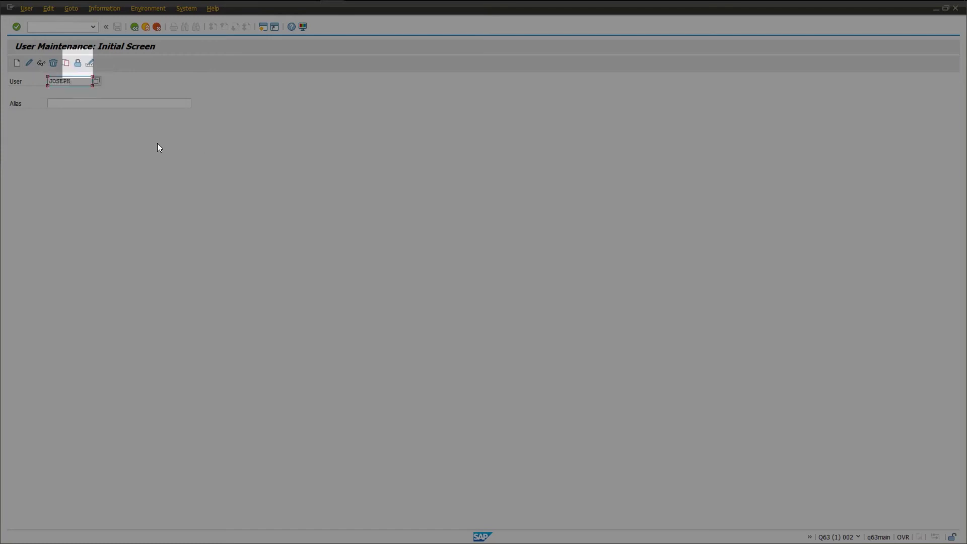
left_click(17, 63)
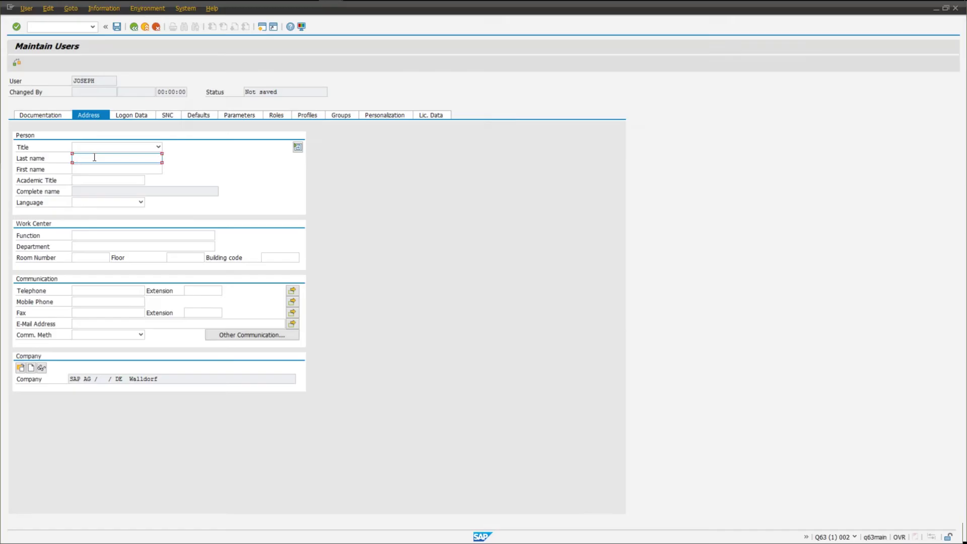
type("Smith")
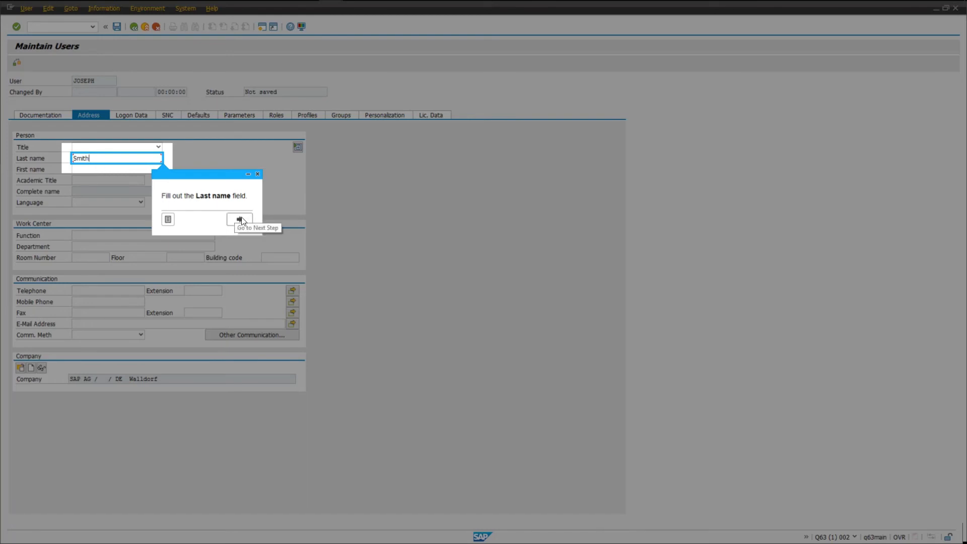
Close the last-name tour step and show the Roles tab and Mobile Phone help notes.
left_click(259, 175)
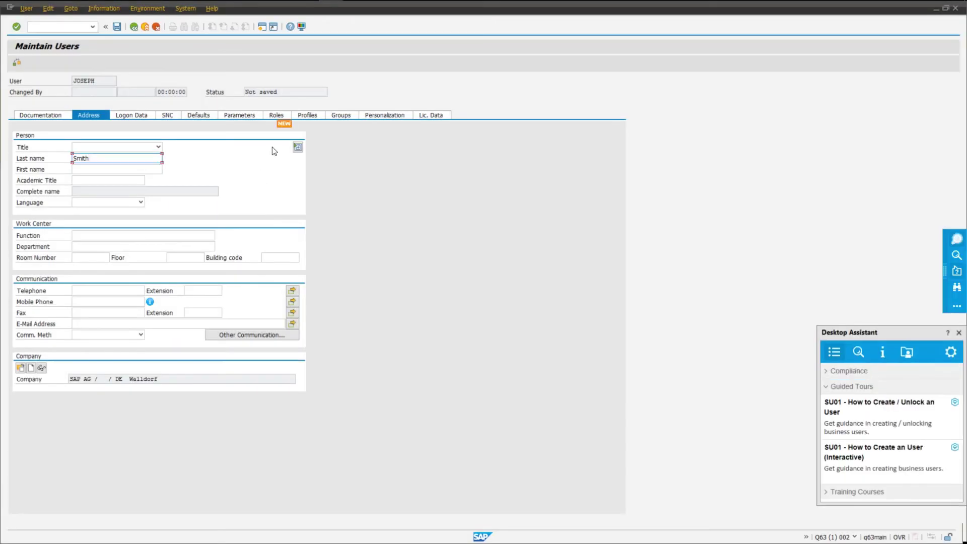
left_click(285, 125)
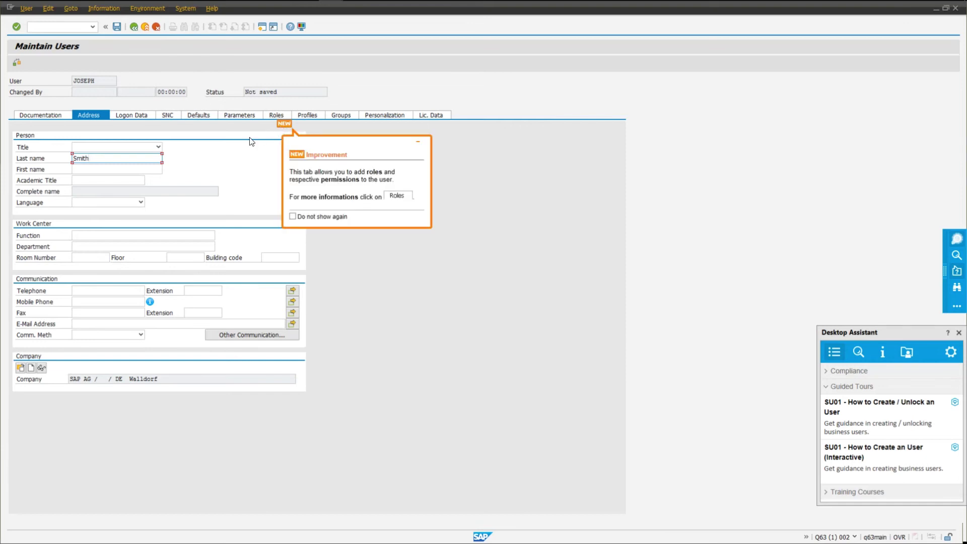
left_click(151, 302)
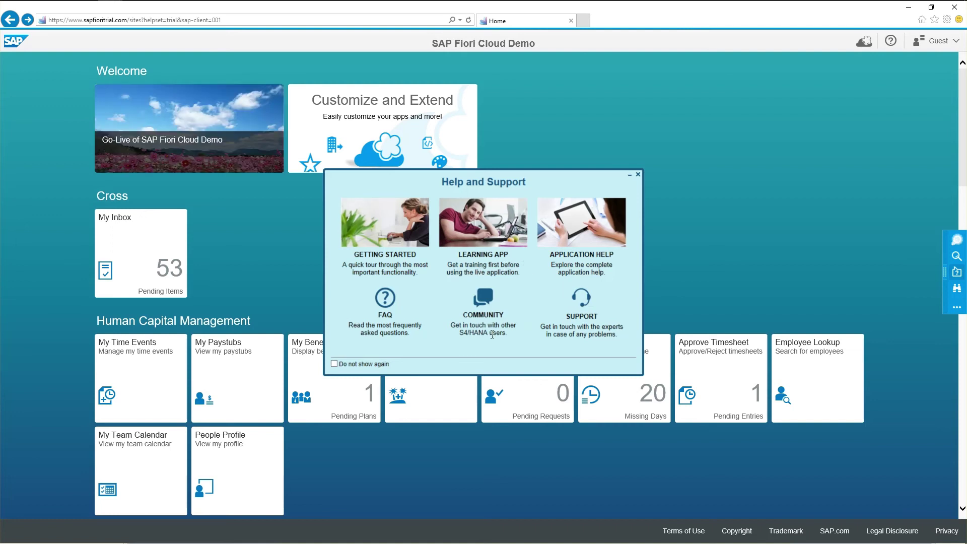
Tick 'Do not show again' on Help and Support and open the My Contacts app.
left_click(334, 363)
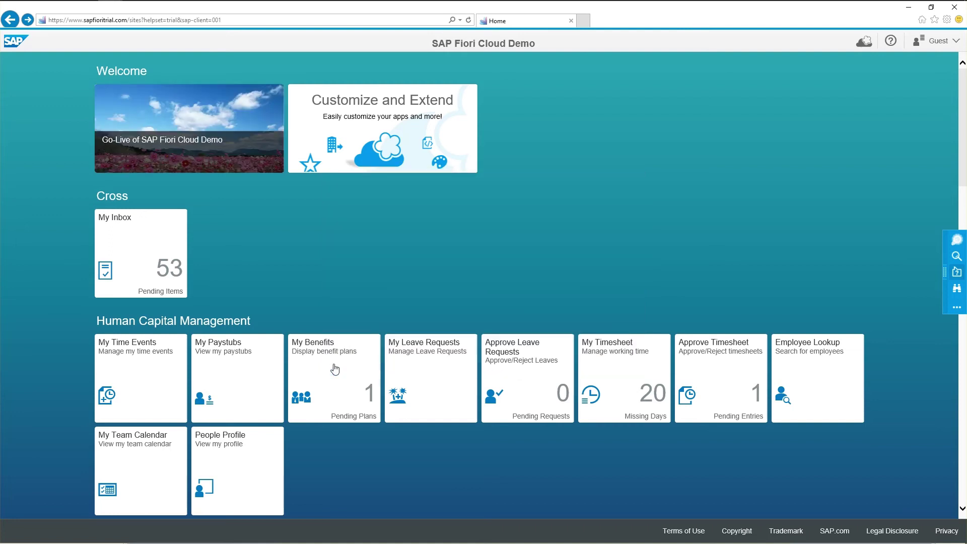
left_click(359, 454)
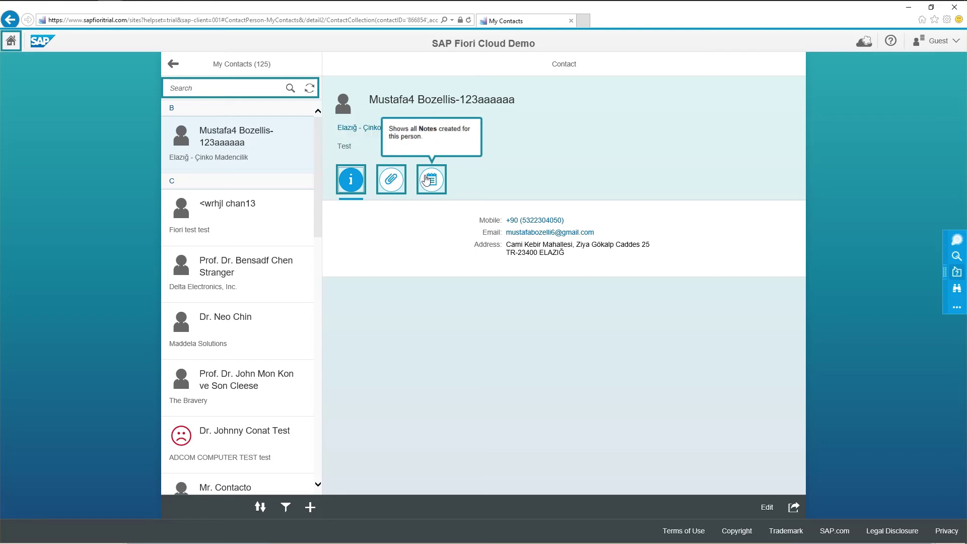
Launch the 'Create a New Contact' guided tour from Desktop Assistant and add a new contact.
left_click(957, 239)
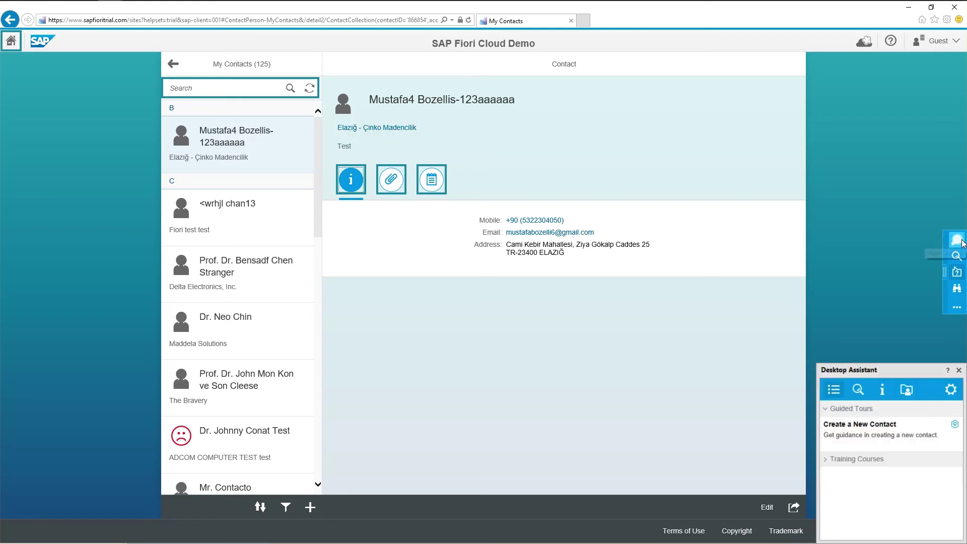
mouse_move(884, 429)
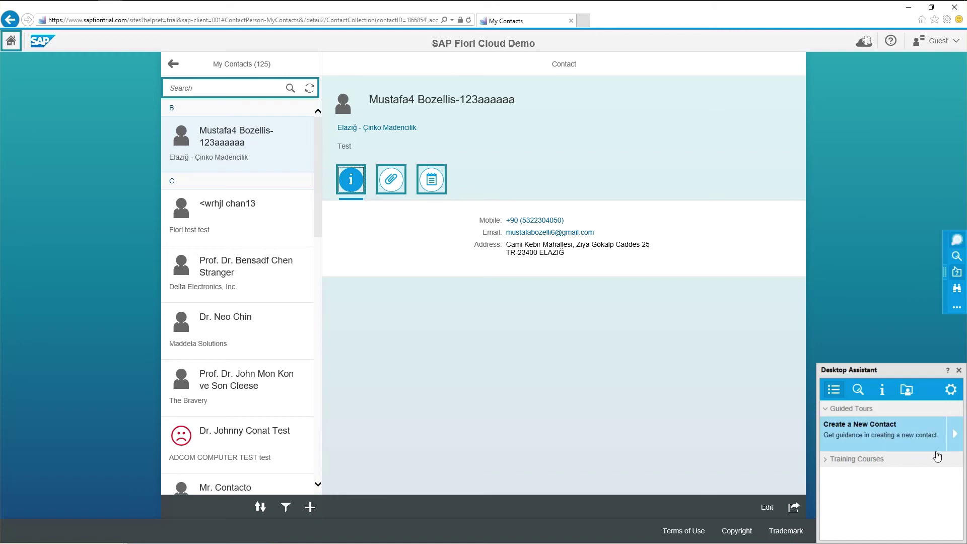
left_click(959, 439)
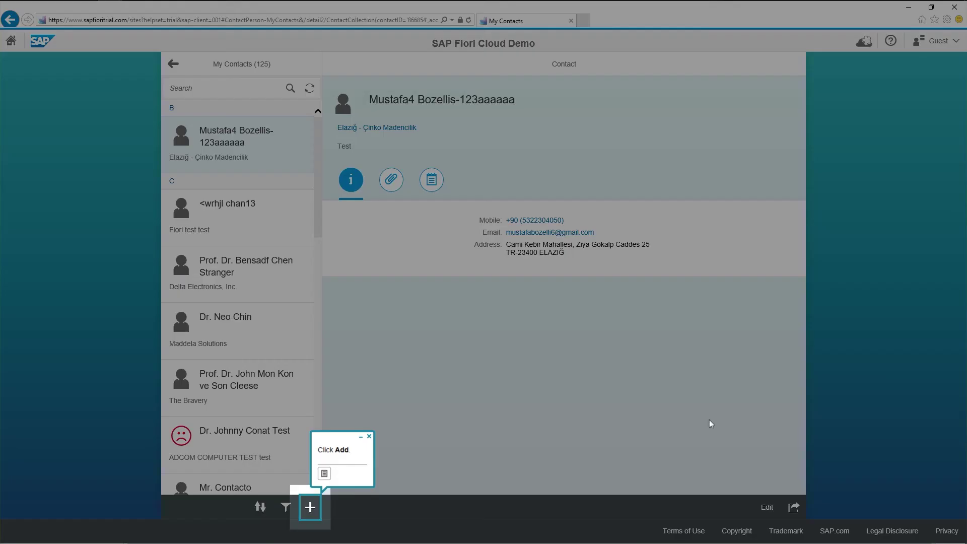
left_click(310, 508)
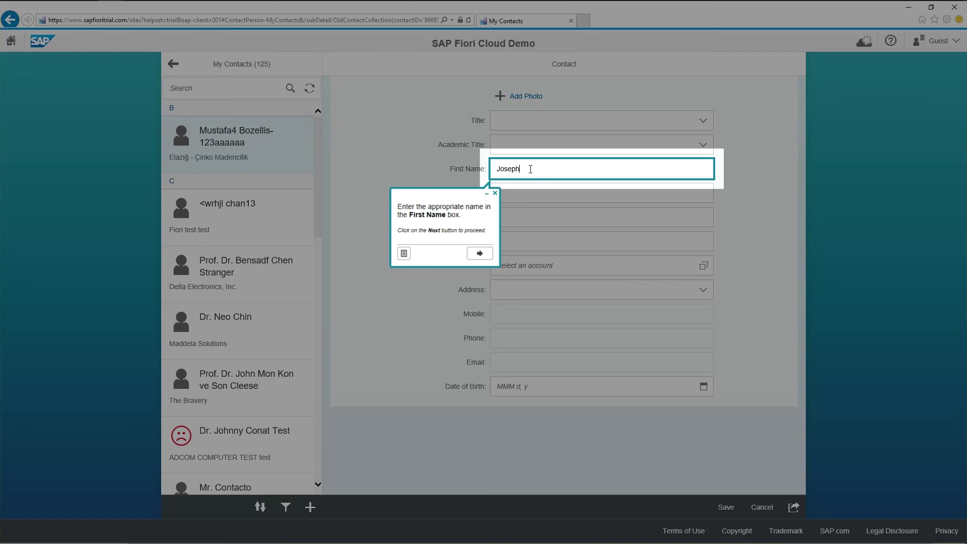
key("Tab")
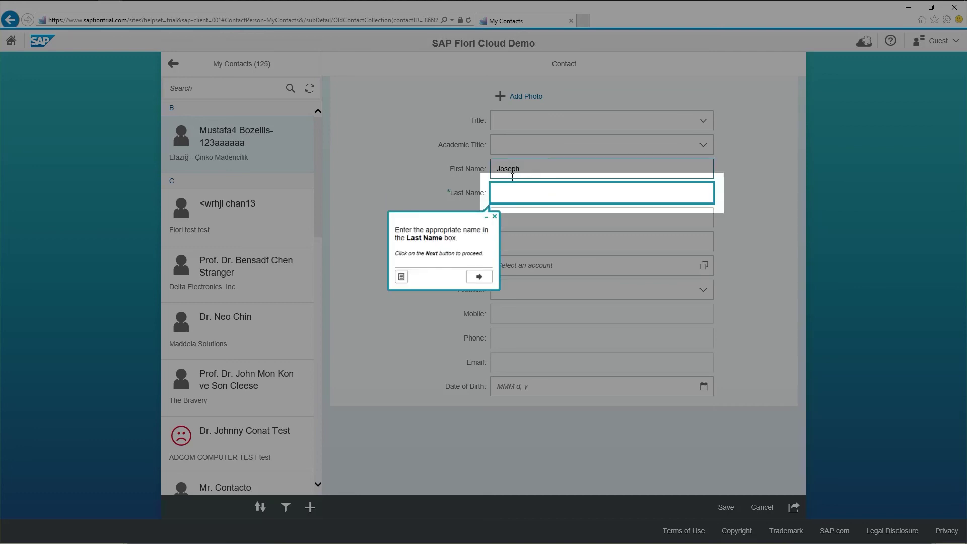
left_click(480, 277)
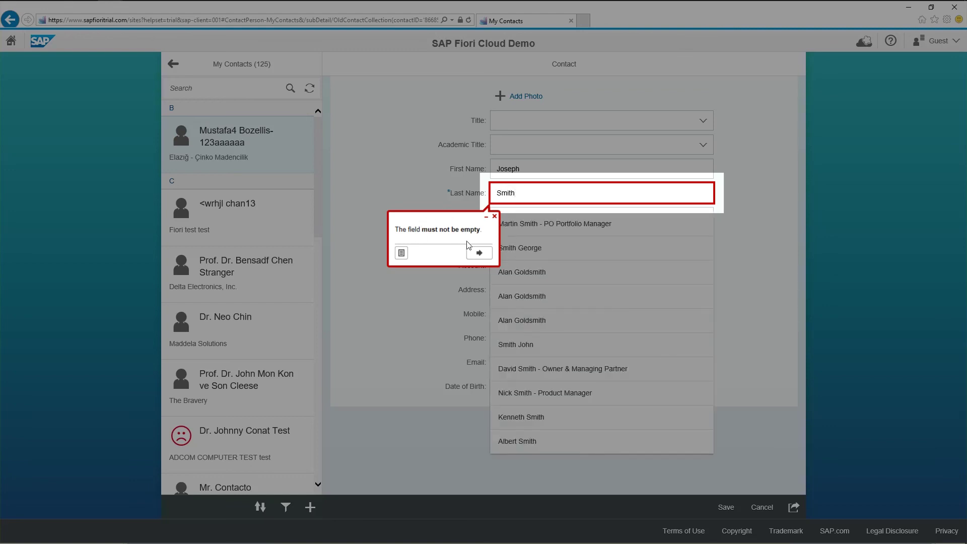
left_click(479, 252)
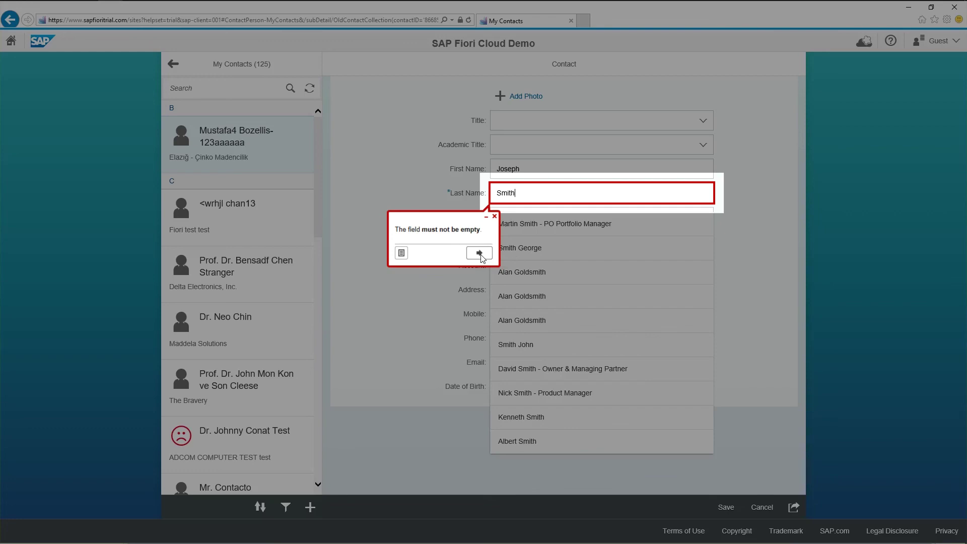